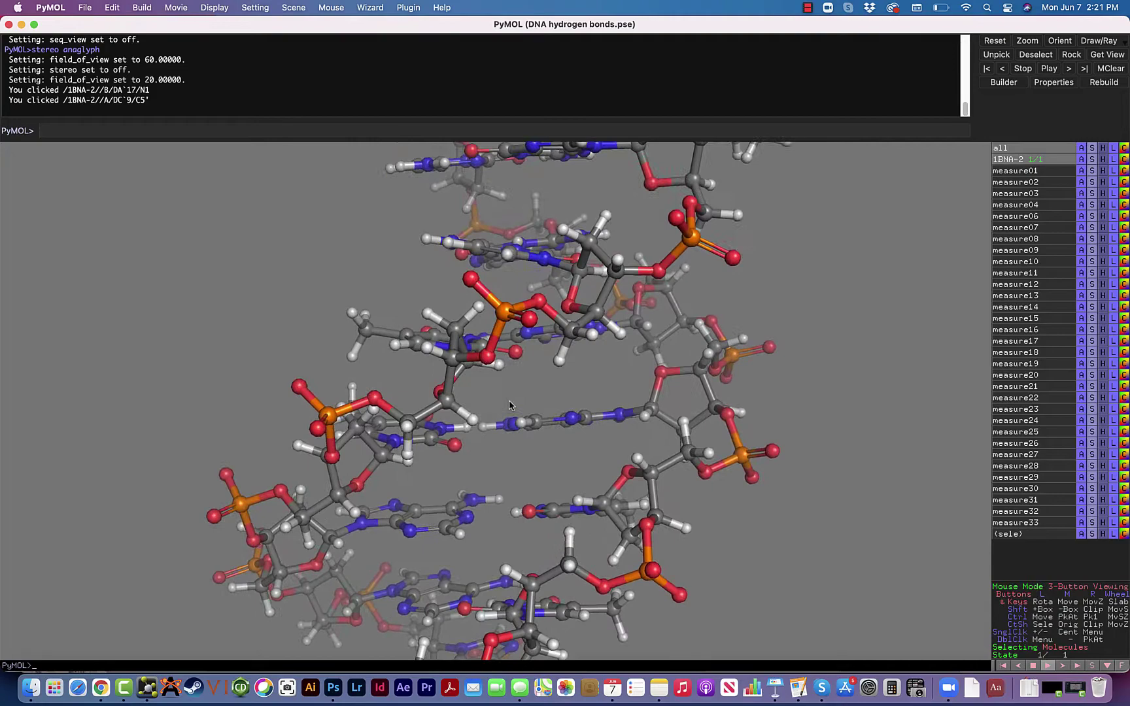
# - Switch the DNA model's display to anaglyph stereo mode
pyautogui.moveTo(506, 358)
pyautogui.mouseDown()
pyautogui.moveTo(429, 358)
pyautogui.moveTo(499, 351)
pyautogui.mouseUp()
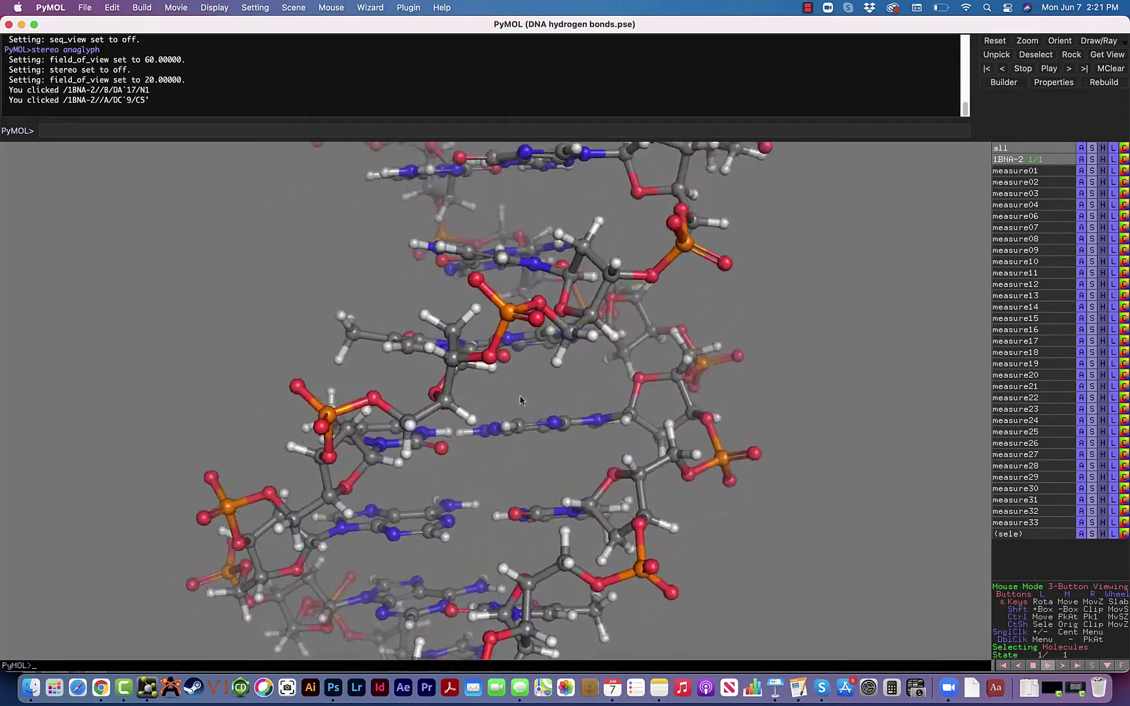
pyautogui.moveTo(520, 400); pyautogui.dragTo(509, 351)
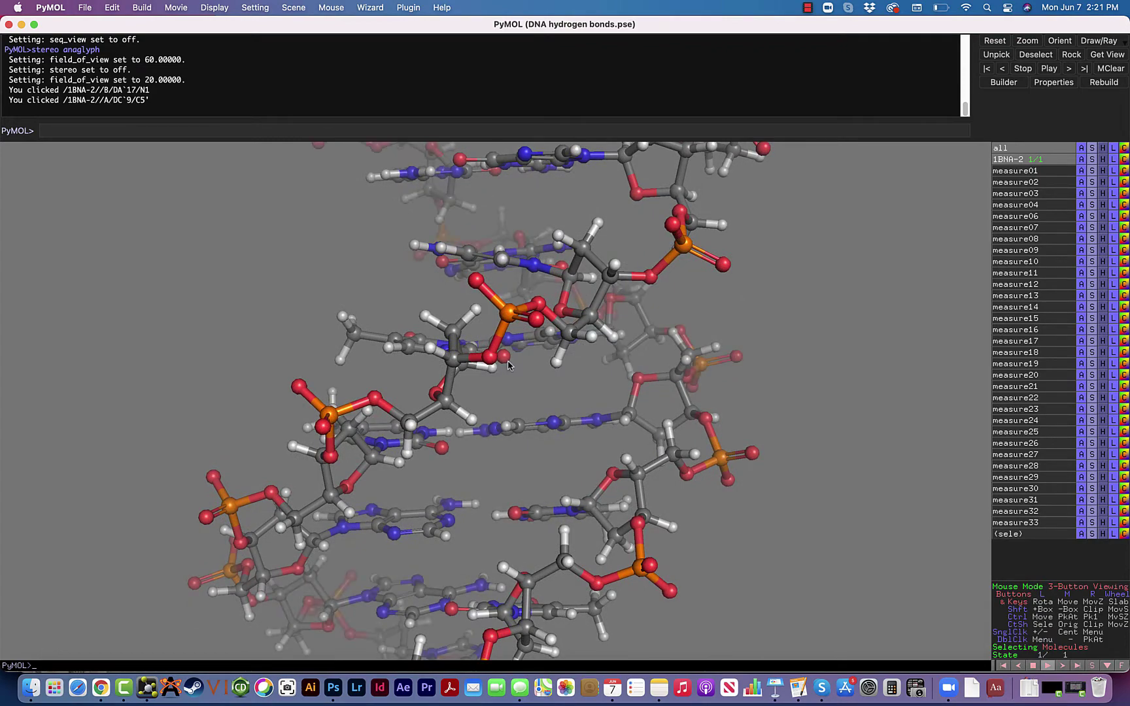
pyautogui.moveTo(475, 377)
pyautogui.mouseDown()
pyautogui.moveTo(545, 378)
pyautogui.moveTo(448, 378)
pyautogui.moveTo(529, 375)
pyautogui.moveTo(487, 374)
pyautogui.mouseUp()
pyautogui.moveTo(487, 374); pyautogui.dragTo(486, 387, button='right')
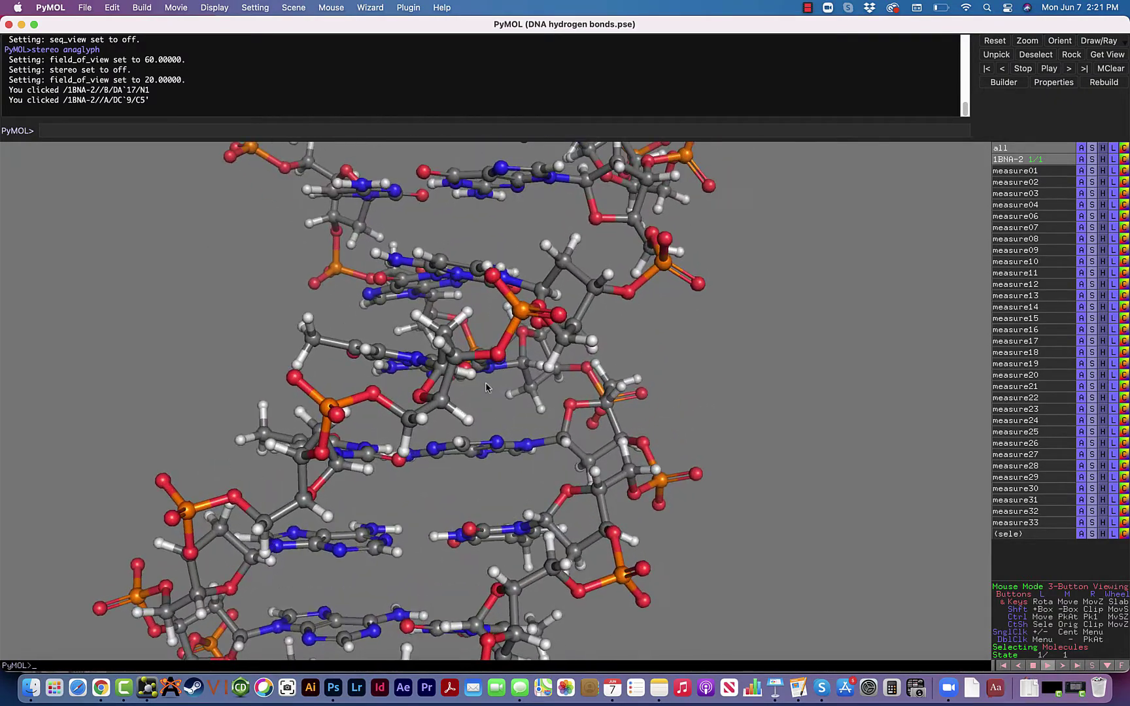
pyautogui.moveTo(485, 387); pyautogui.dragTo(564, 388, button='middle')
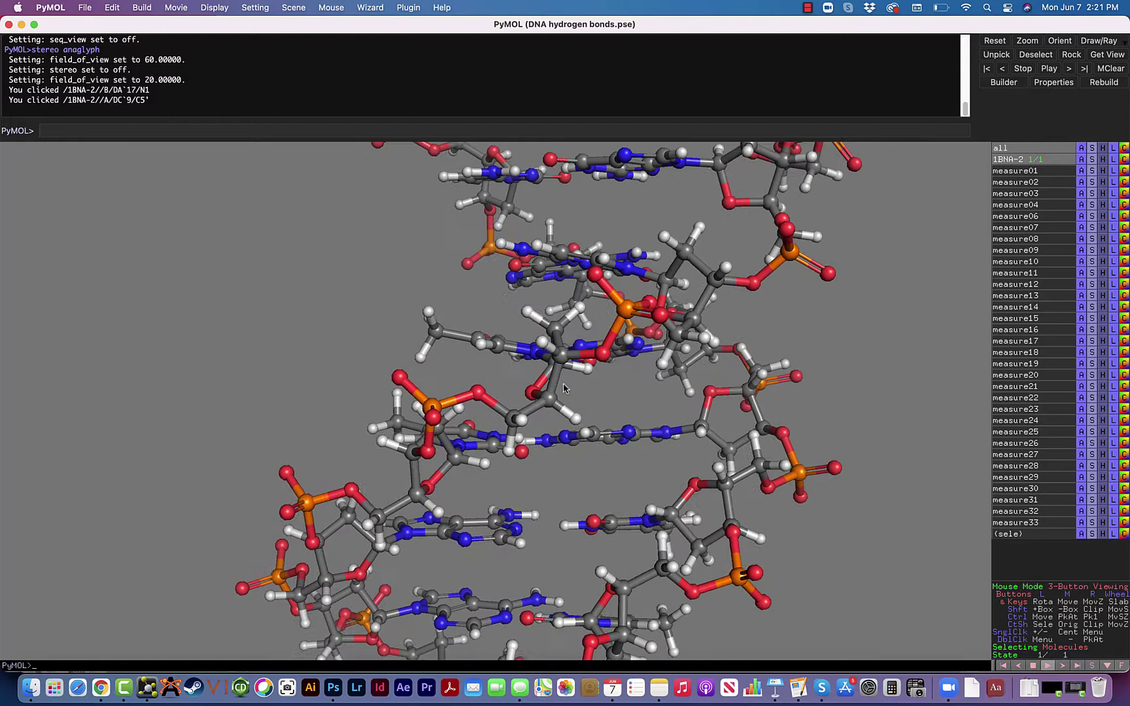
pyautogui.click(215, 8)
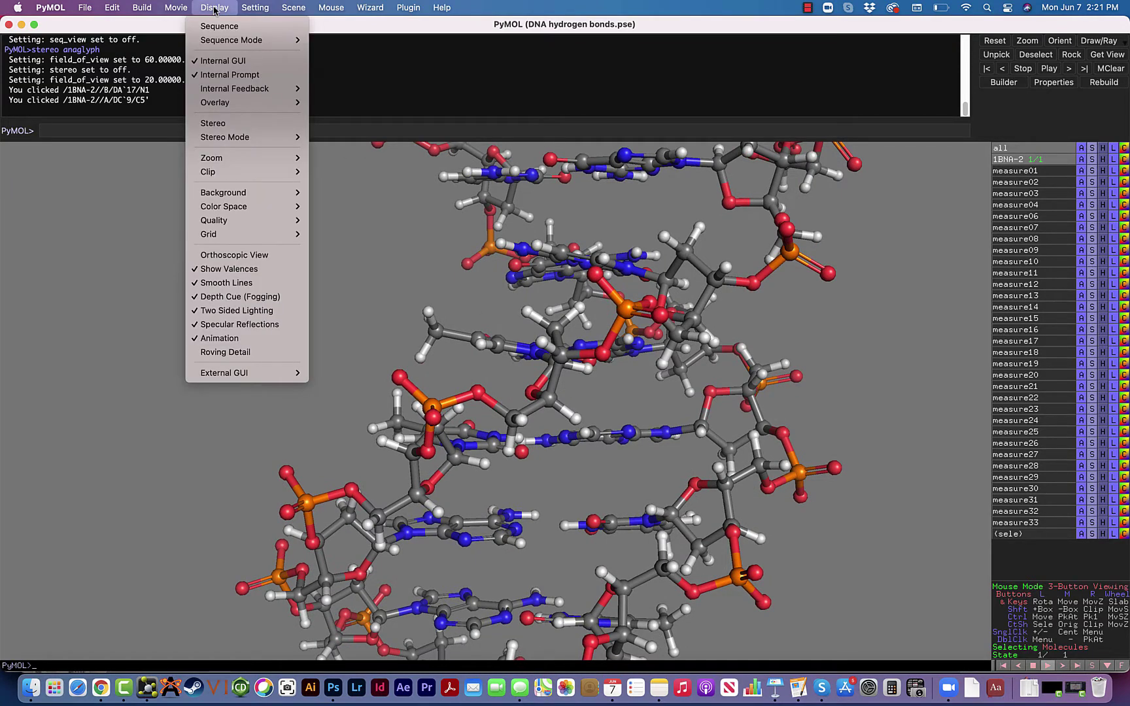
pyautogui.moveTo(242, 138)
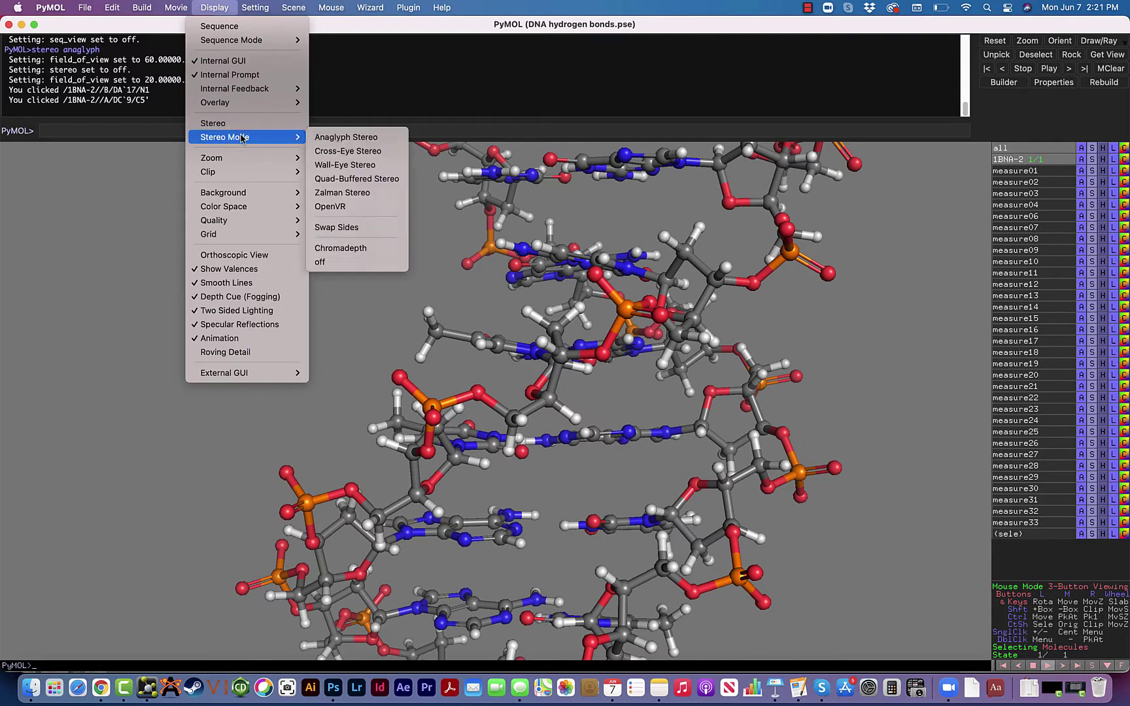
pyautogui.click(335, 137)
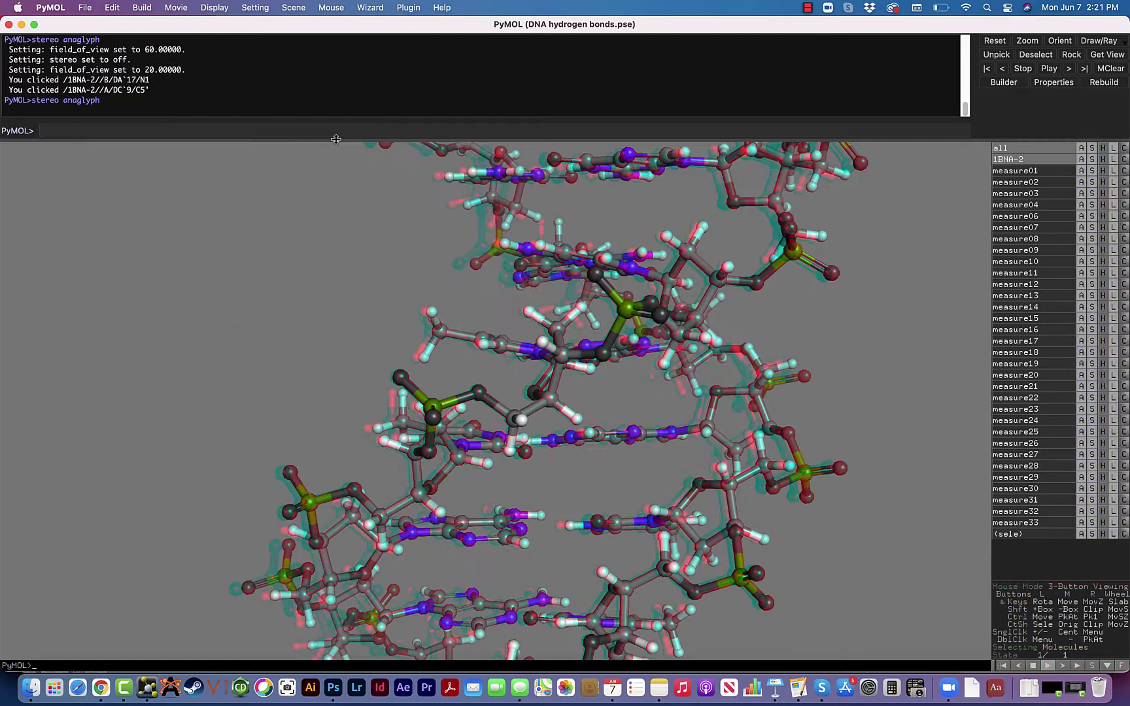
# - Examine the DNA's base pairs and sugar-phosphate backbone in anaglyph stereo from several angles and distances
pyautogui.moveTo(510, 389); pyautogui.dragTo(511, 354, button='right')
pyautogui.moveTo(511, 354); pyautogui.dragTo(445, 363, button='middle')
pyautogui.moveTo(446, 363); pyautogui.dragTo(456, 440, button='right')
pyautogui.moveTo(456, 440); pyautogui.dragTo(481, 371)
pyautogui.moveTo(478, 368); pyautogui.dragTo(442, 357, button='right')
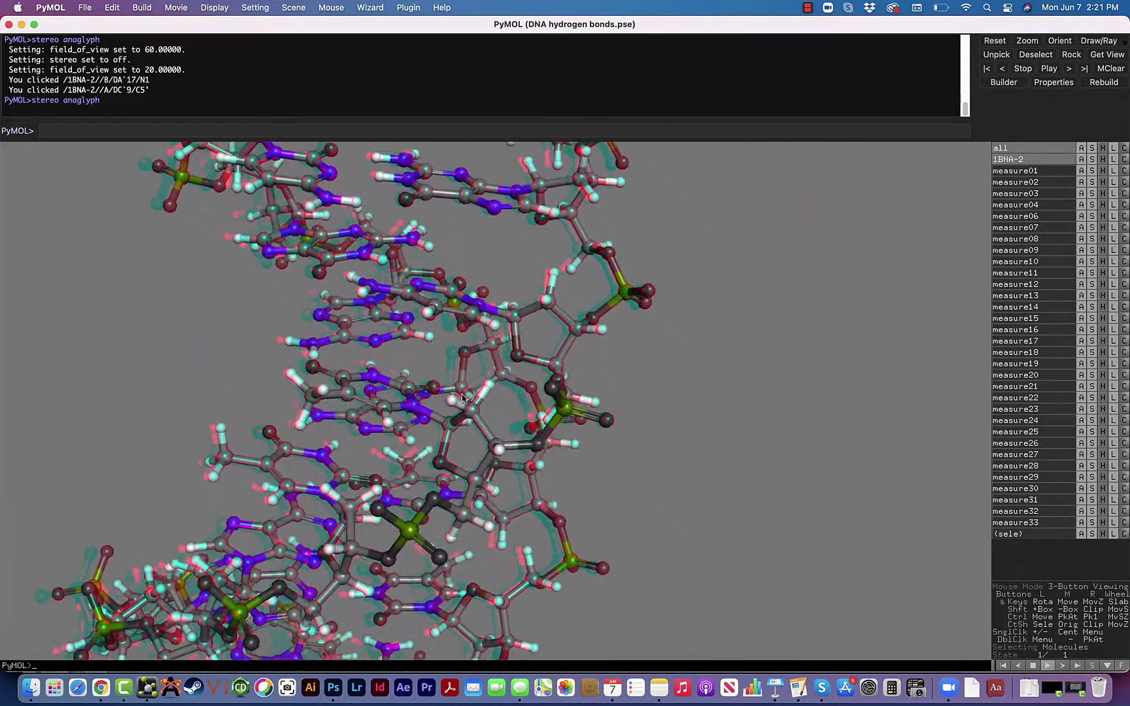
pyautogui.moveTo(462, 399); pyautogui.dragTo(469, 395)
pyautogui.moveTo(469, 396); pyautogui.dragTo(540, 385, button='middle')
pyautogui.moveTo(470, 346); pyautogui.dragTo(438, 385, button='right')
pyautogui.moveTo(438, 386); pyautogui.dragTo(539, 380, button='middle')
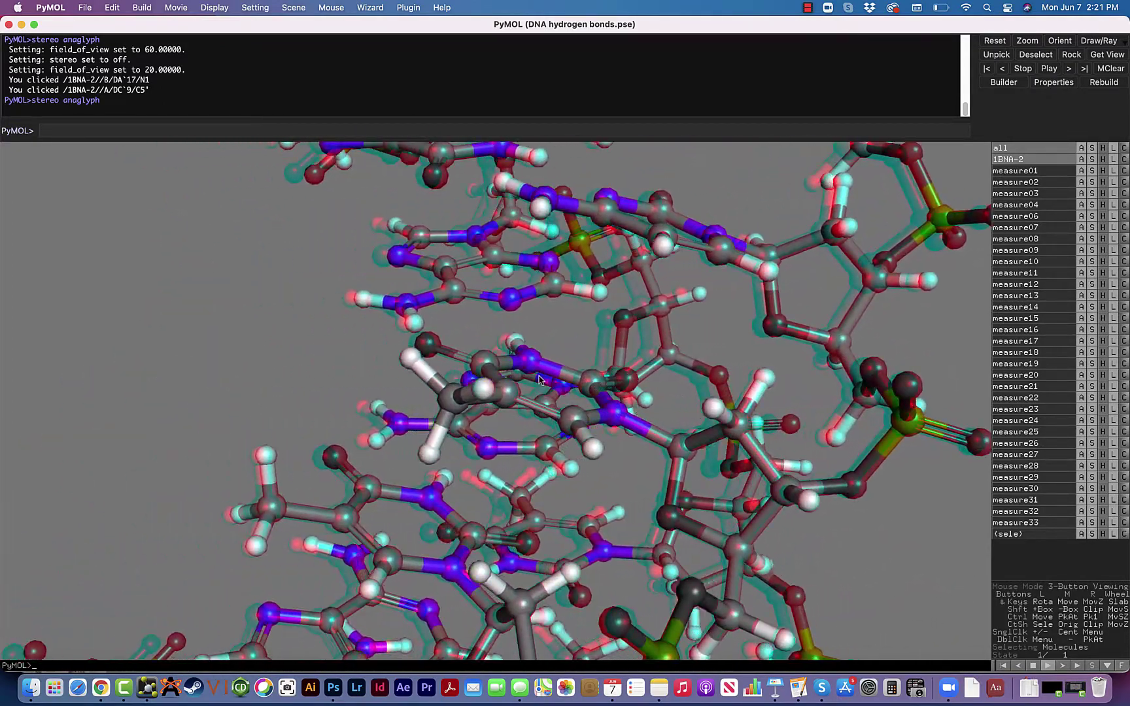
pyautogui.click(539, 380)
pyautogui.moveTo(539, 379); pyautogui.dragTo(507, 402)
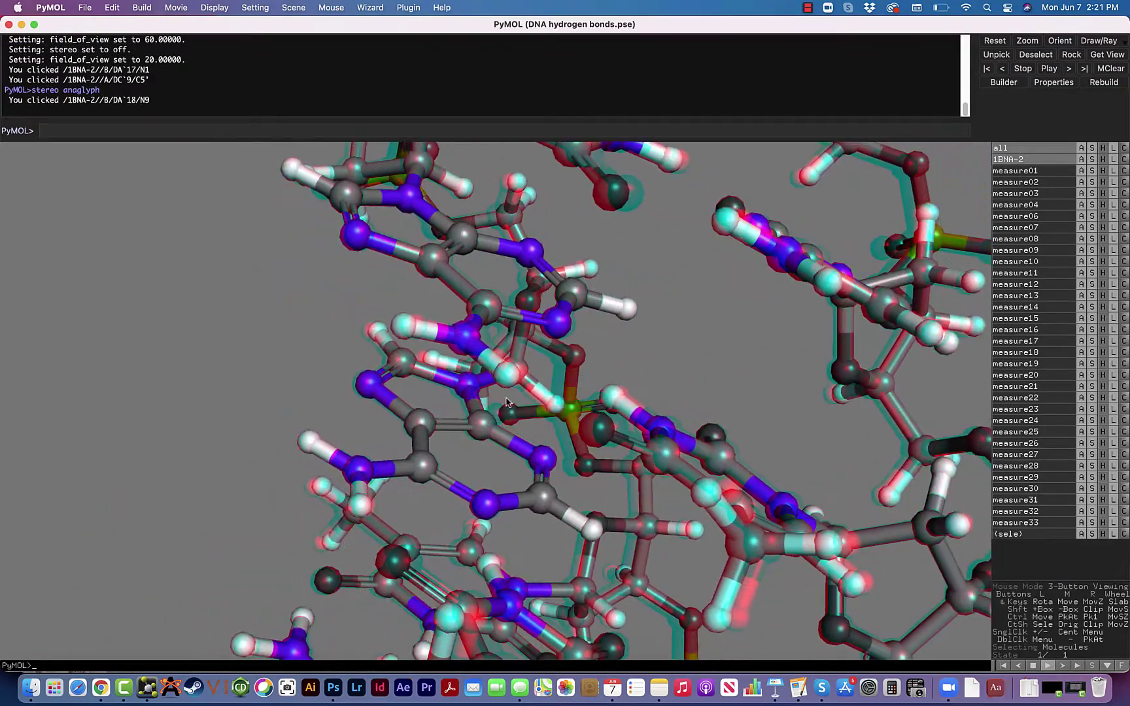
pyautogui.moveTo(507, 402); pyautogui.dragTo(325, 347, button='middle')
pyautogui.moveTo(325, 346); pyautogui.dragTo(609, 331)
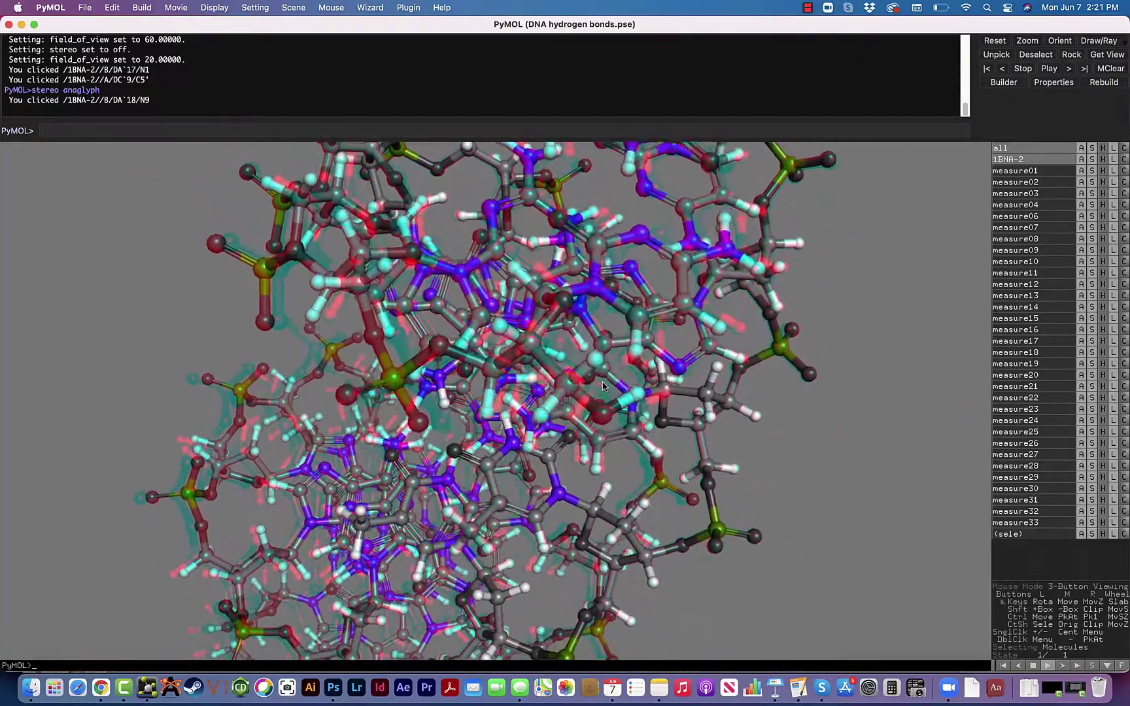
pyautogui.moveTo(601, 366); pyautogui.dragTo(539, 439, button='right')
pyautogui.moveTo(539, 439)
pyautogui.mouseDown()
pyautogui.moveTo(588, 434)
pyautogui.moveTo(497, 422)
pyautogui.moveTo(545, 430)
pyautogui.mouseUp()
pyautogui.moveTo(546, 429); pyautogui.dragTo(536, 399, button='right')
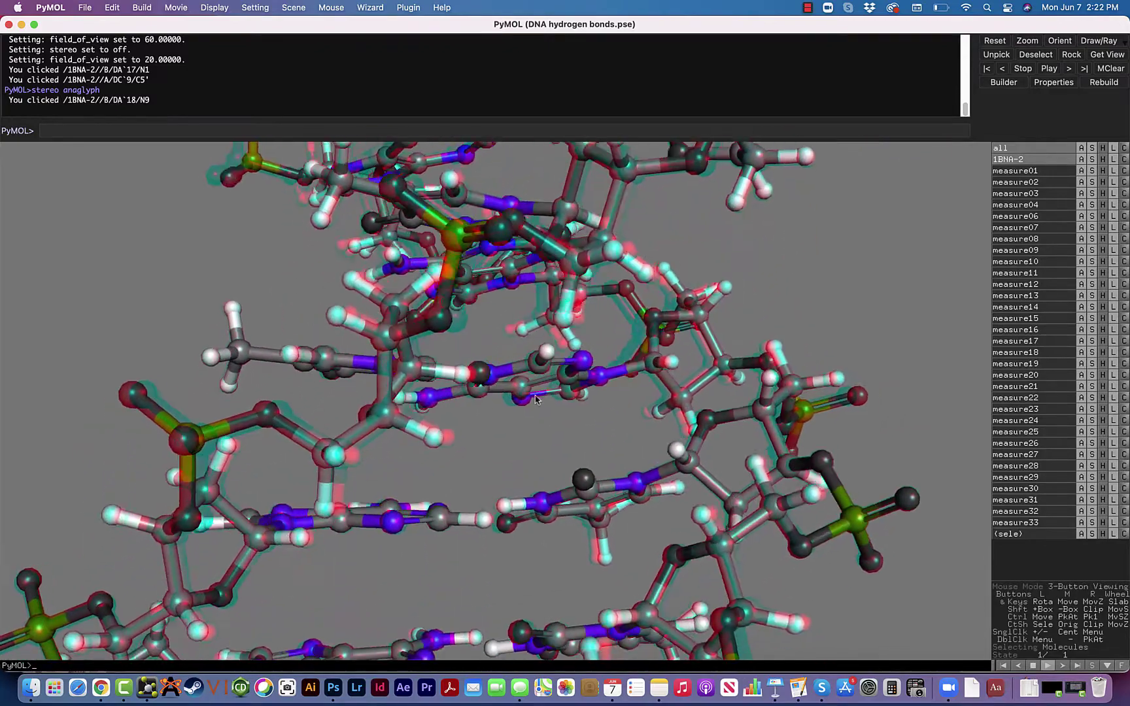
pyautogui.moveTo(536, 396); pyautogui.dragTo(543, 382)
pyautogui.moveTo(543, 382); pyautogui.dragTo(503, 392, button='right')
pyautogui.moveTo(503, 392); pyautogui.dragTo(638, 415)
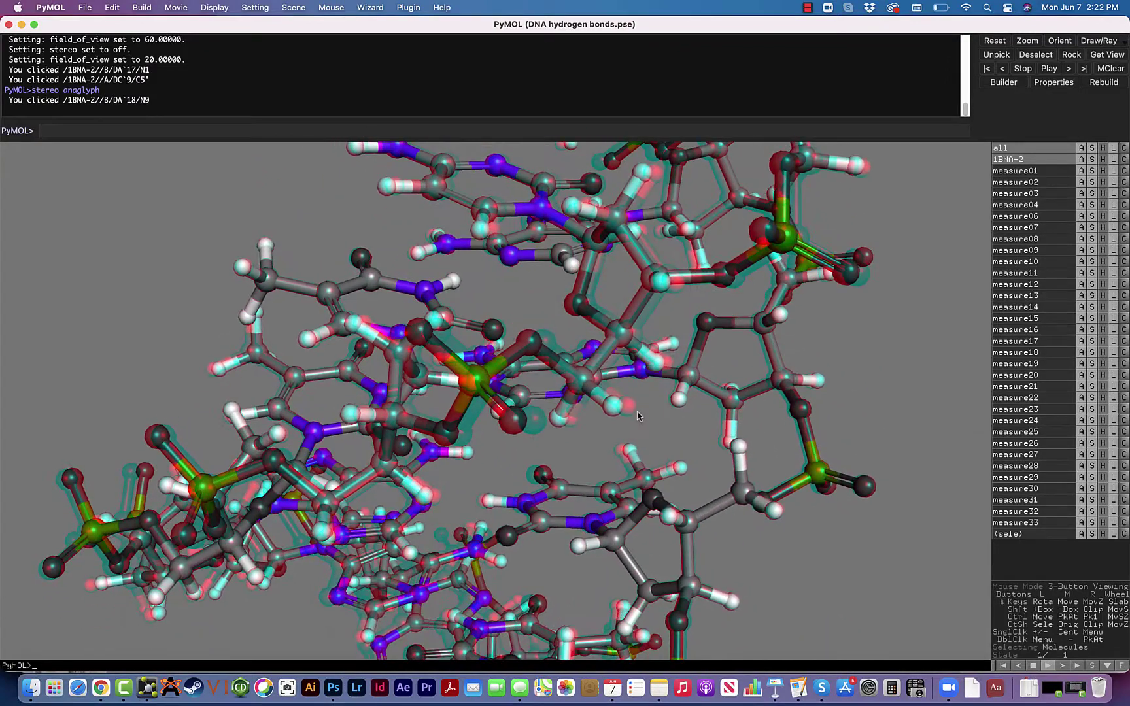
# - Find the field_of_view parameter in the advanced settings and set it to 60
pyautogui.click(252, 7)
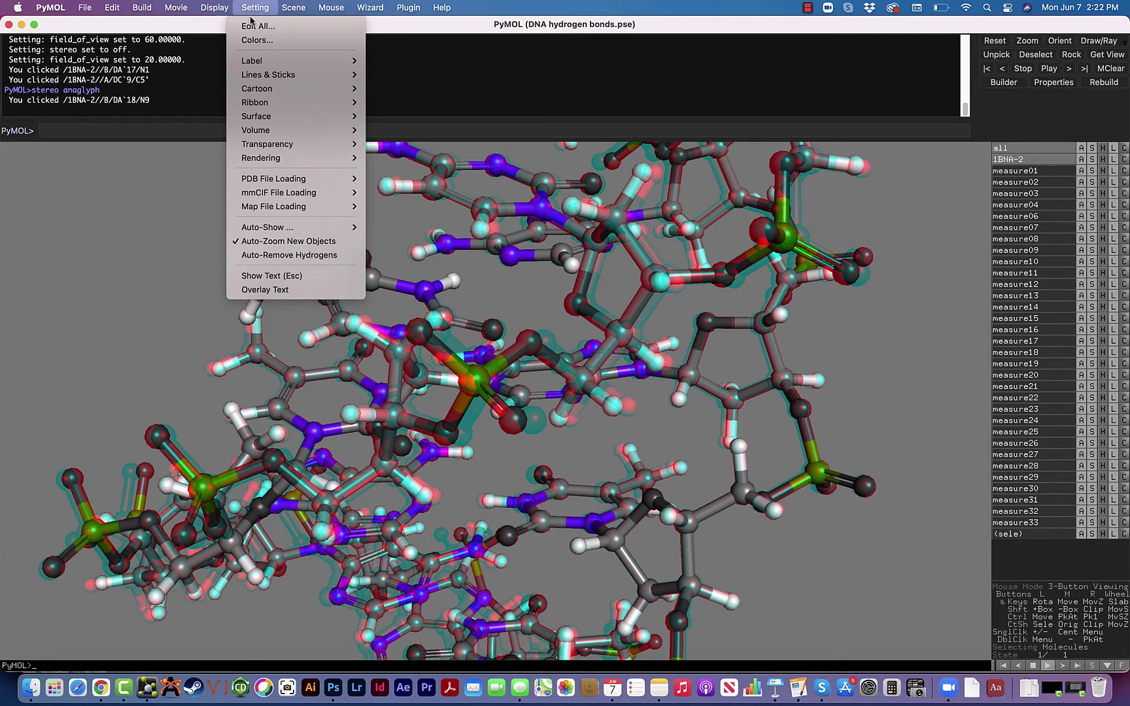
pyautogui.click(252, 26)
pyautogui.write('field')
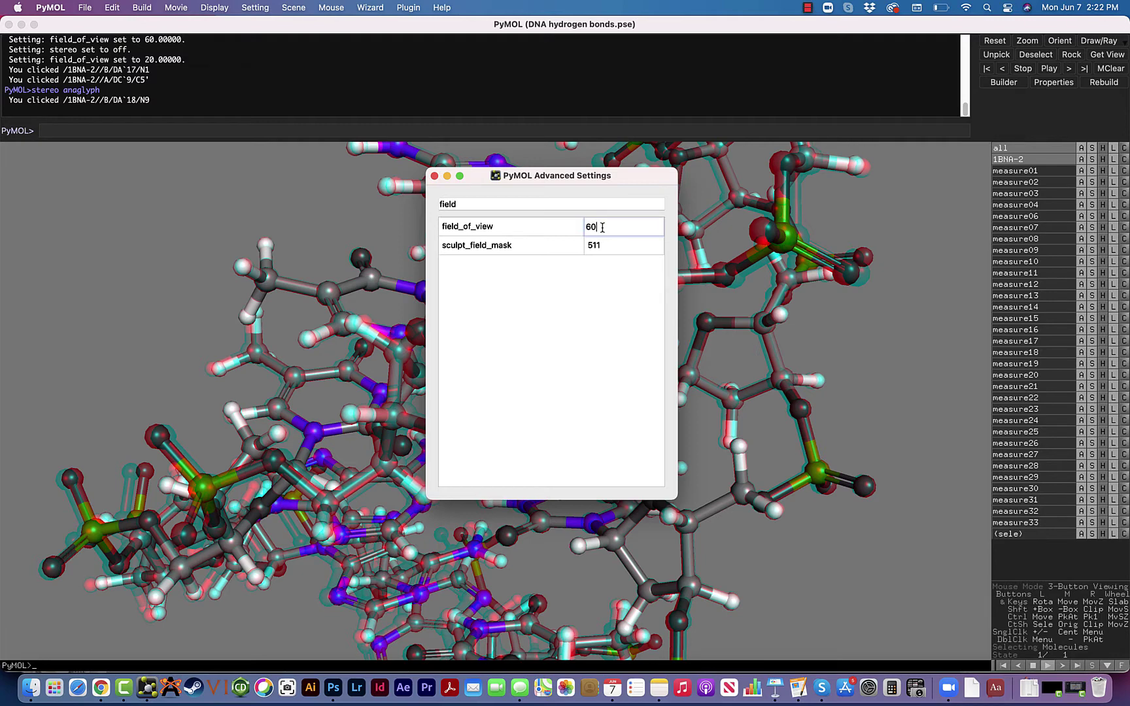
pyautogui.press('Return')
pyautogui.click(434, 176)
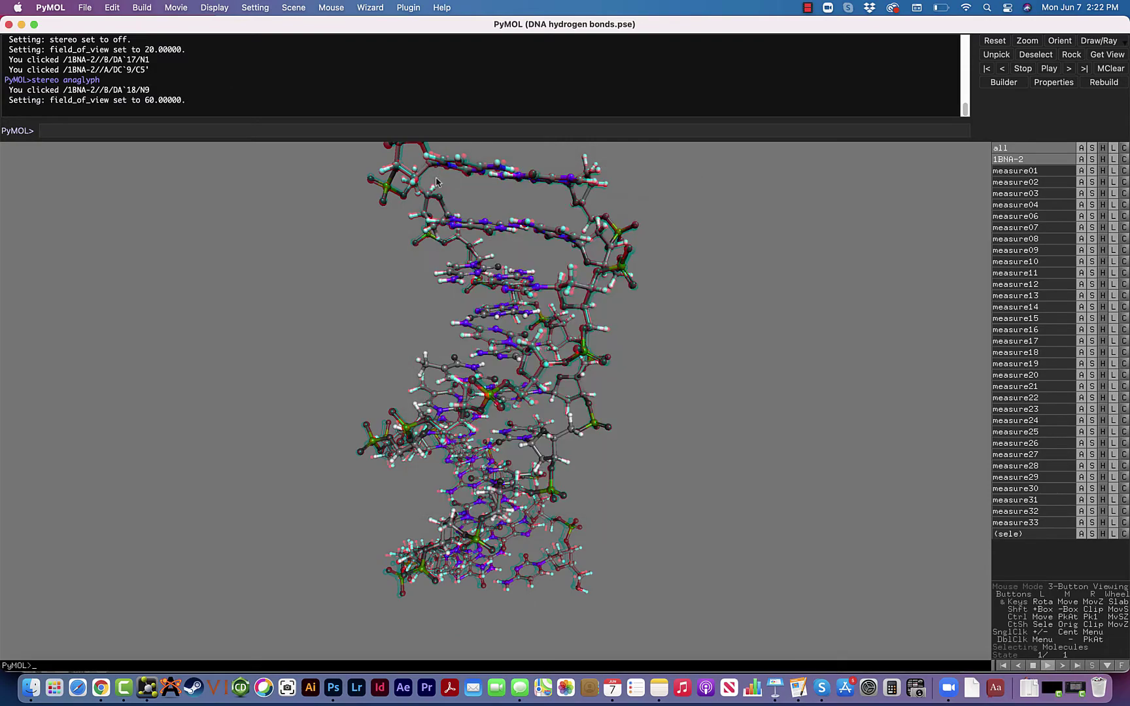
# - Bring the middle of the DNA helix closer and turn off stereo display
pyautogui.moveTo(548, 285); pyautogui.dragTo(553, 356, button='right')
pyautogui.moveTo(553, 356); pyautogui.dragTo(549, 387)
pyautogui.moveTo(549, 387); pyautogui.dragTo(552, 458, button='right')
pyautogui.moveTo(575, 394); pyautogui.dragTo(491, 399, button='middle')
pyautogui.middleClick(491, 399)
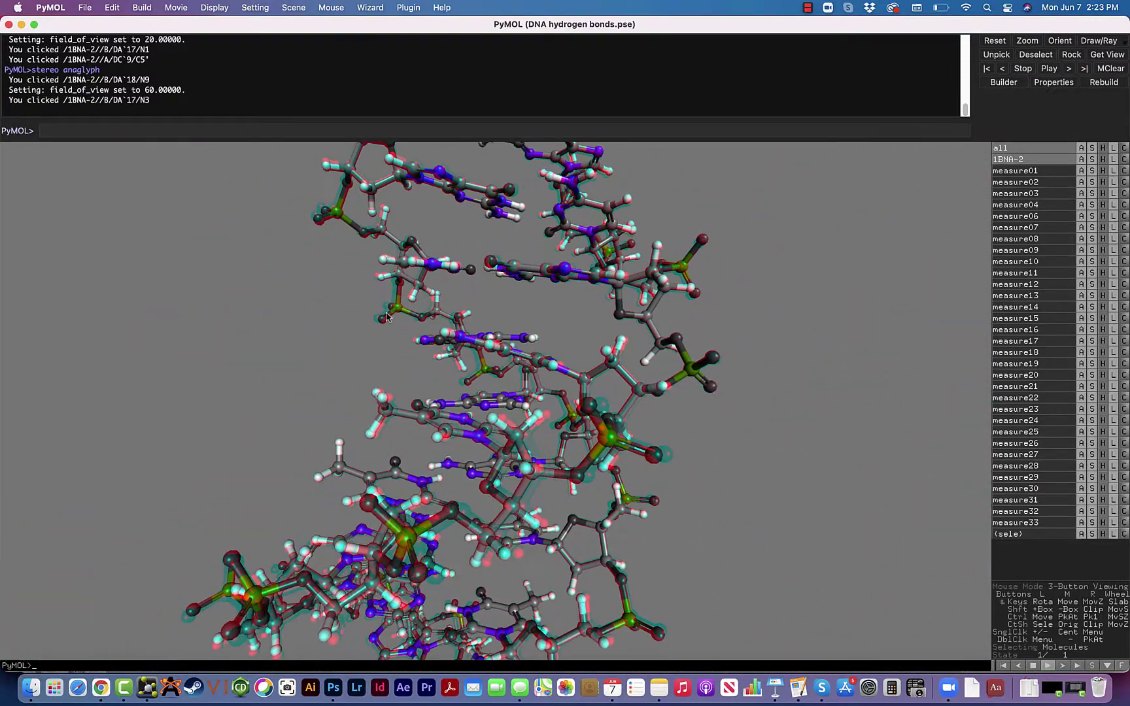
pyautogui.click(214, 8)
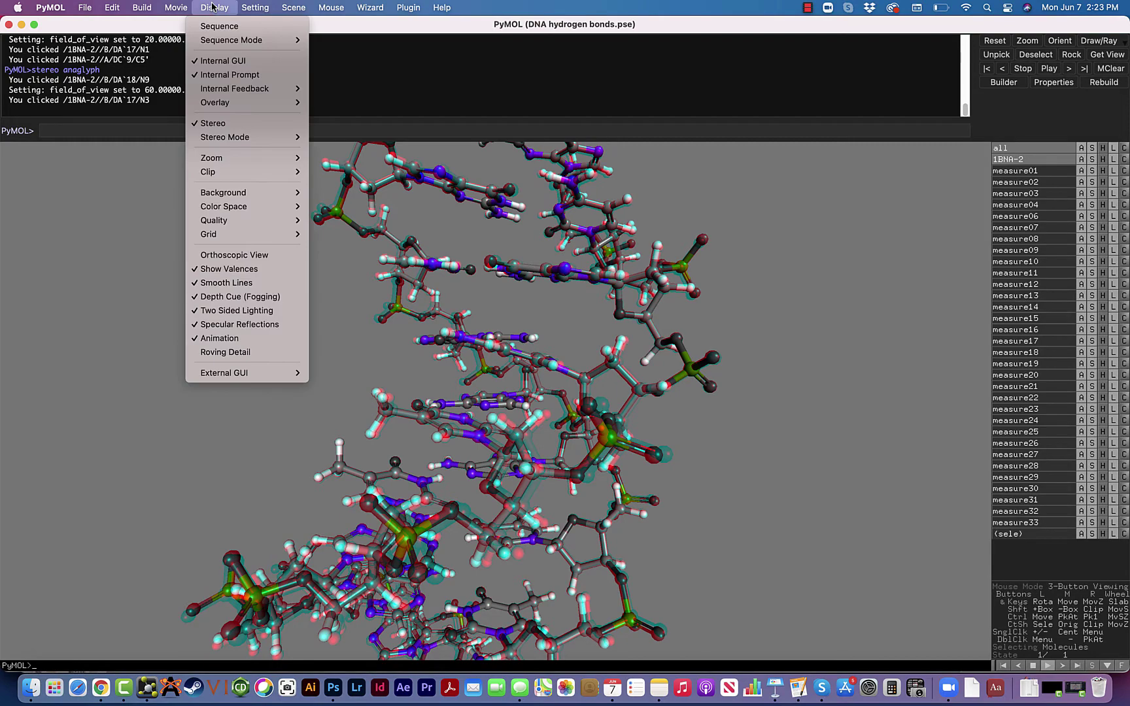
pyautogui.click(251, 128)
# - Examine the perspective depth of the DNA helix without stereo, from near and far and from several angles
pyautogui.moveTo(423, 318); pyautogui.dragTo(444, 372, button='right')
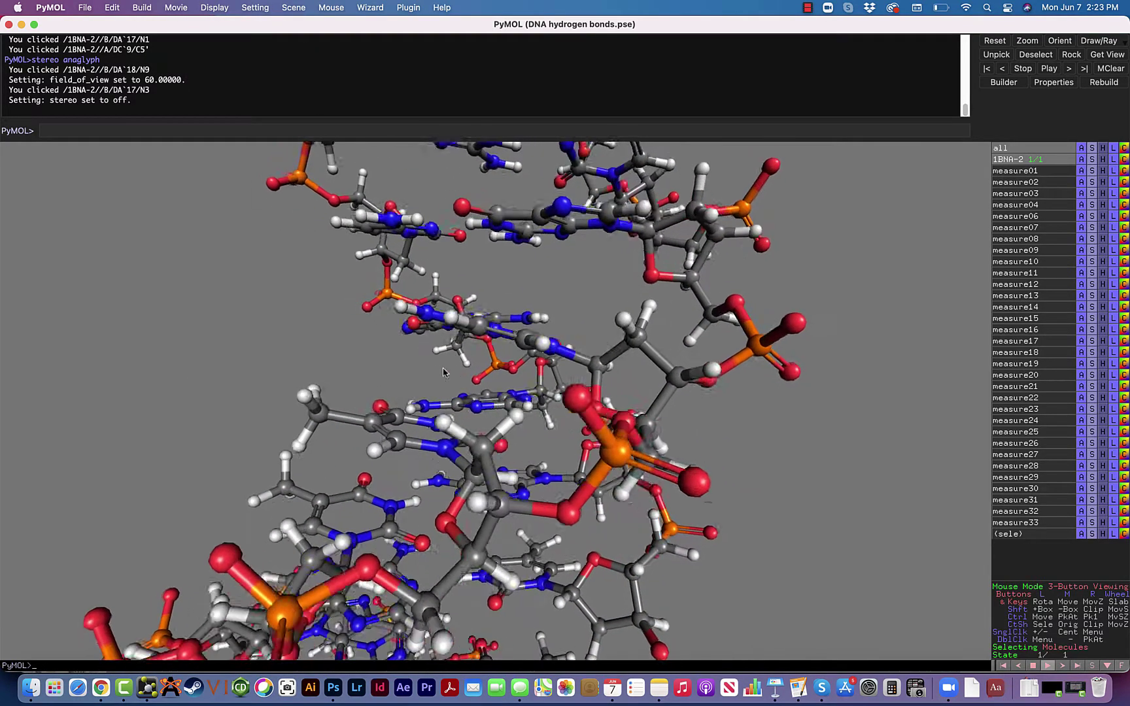
pyautogui.moveTo(443, 373)
pyautogui.mouseDown()
pyautogui.moveTo(353, 376)
pyautogui.moveTo(420, 374)
pyautogui.moveTo(428, 409)
pyautogui.moveTo(473, 412)
pyautogui.moveTo(462, 386)
pyautogui.mouseUp()
pyautogui.moveTo(460, 439); pyautogui.dragTo(454, 388, button='right')
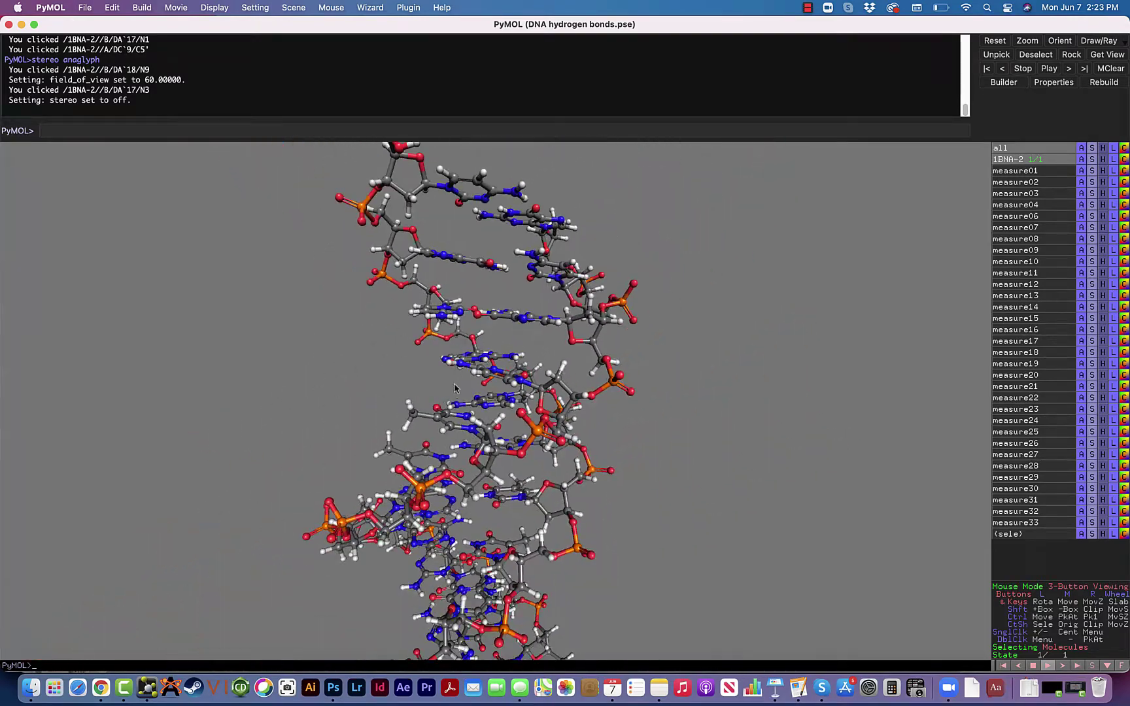
pyautogui.moveTo(455, 387); pyautogui.dragTo(489, 395)
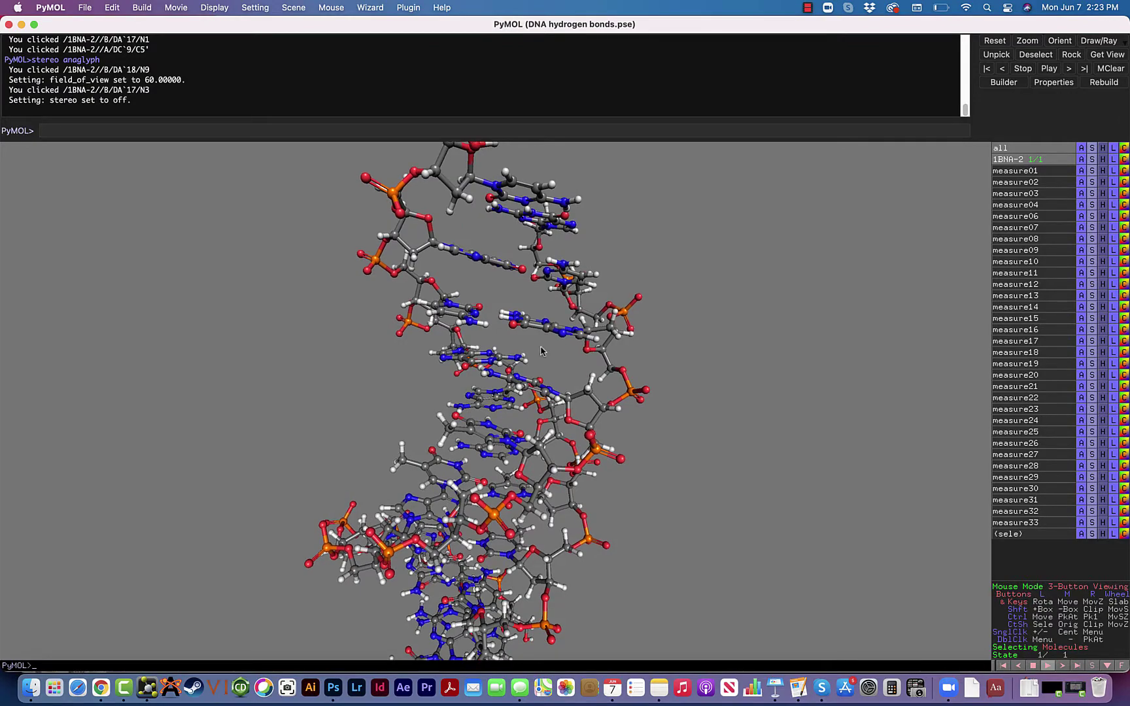
pyautogui.moveTo(541, 351); pyautogui.dragTo(534, 415, button='right')
pyautogui.moveTo(534, 416); pyautogui.dragTo(368, 385)
pyautogui.moveTo(436, 370); pyautogui.dragTo(547, 396)
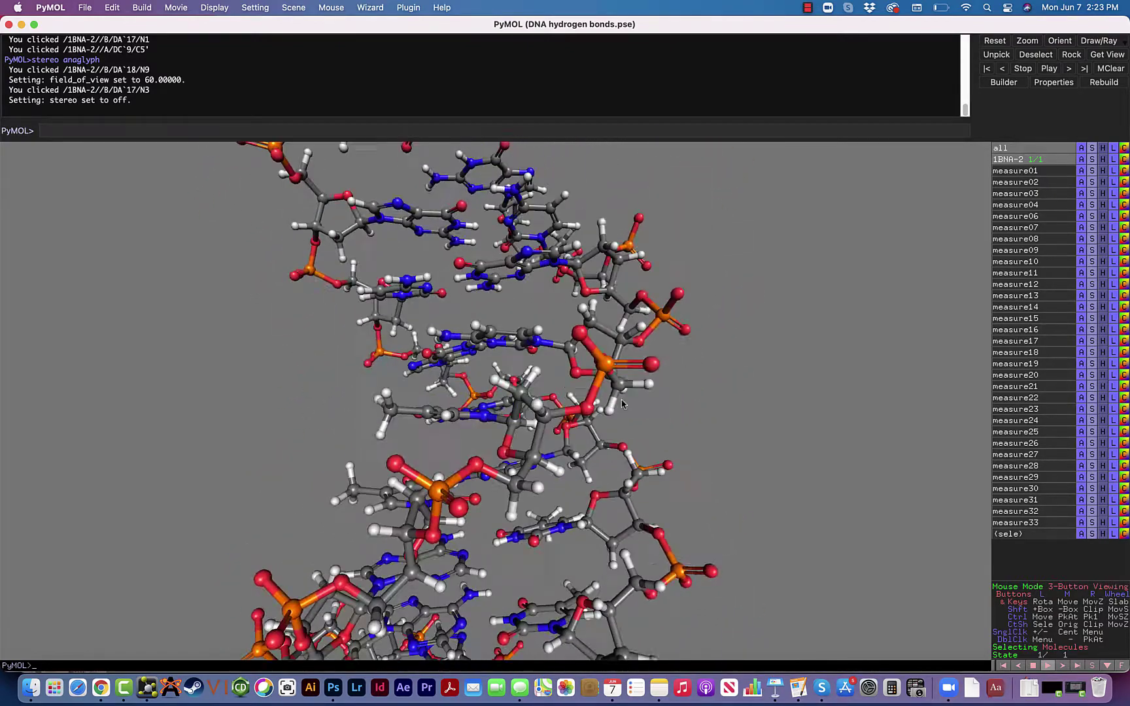
pyautogui.moveTo(622, 403); pyautogui.dragTo(606, 409)
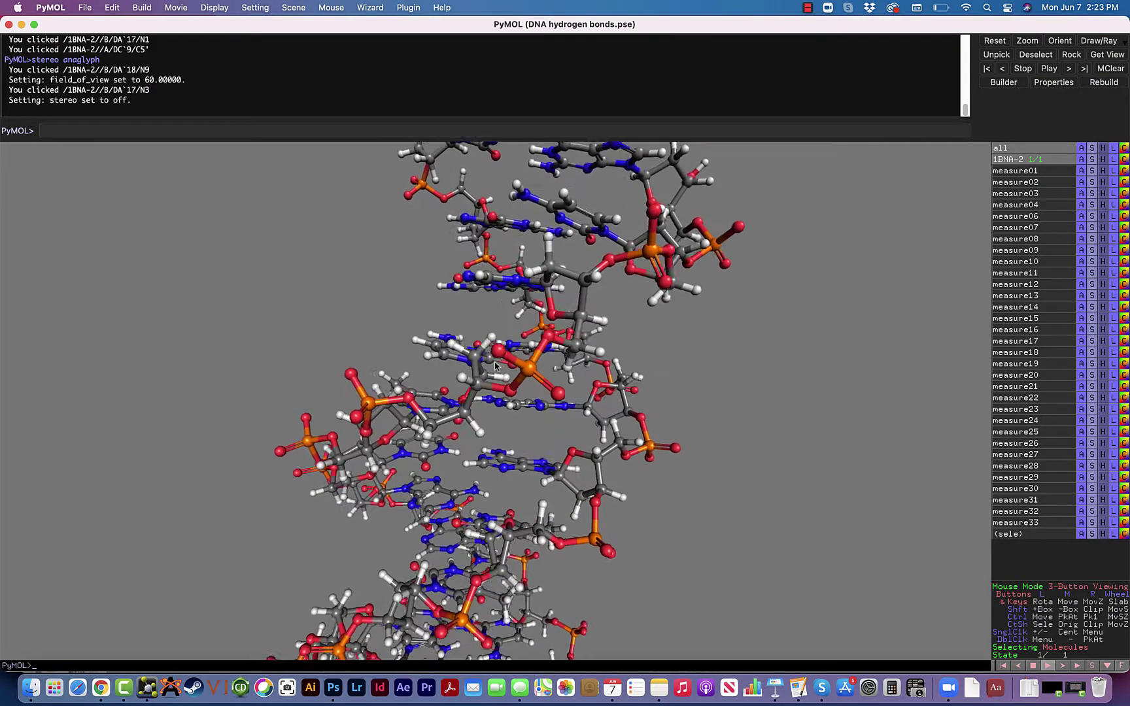
pyautogui.moveTo(495, 366); pyautogui.dragTo(476, 368)
pyautogui.moveTo(476, 368); pyautogui.dragTo(477, 396, button='right')
# - Change the viewer's background colour to Light Grey
pyautogui.click(214, 8)
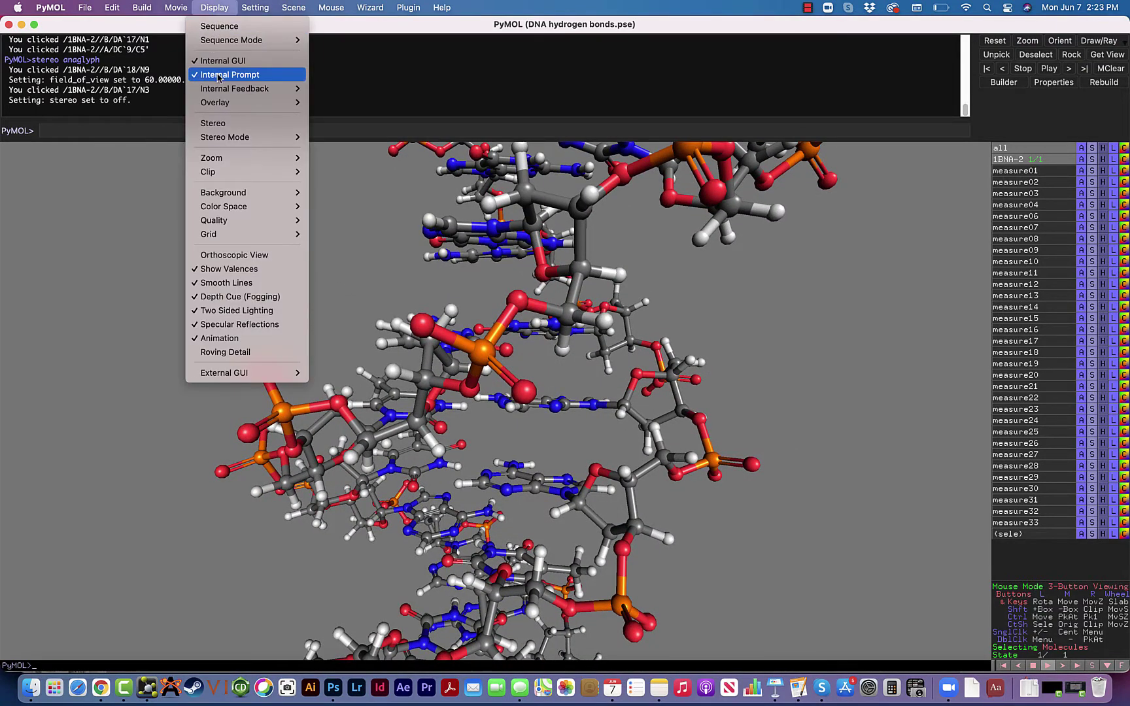
pyautogui.moveTo(229, 191)
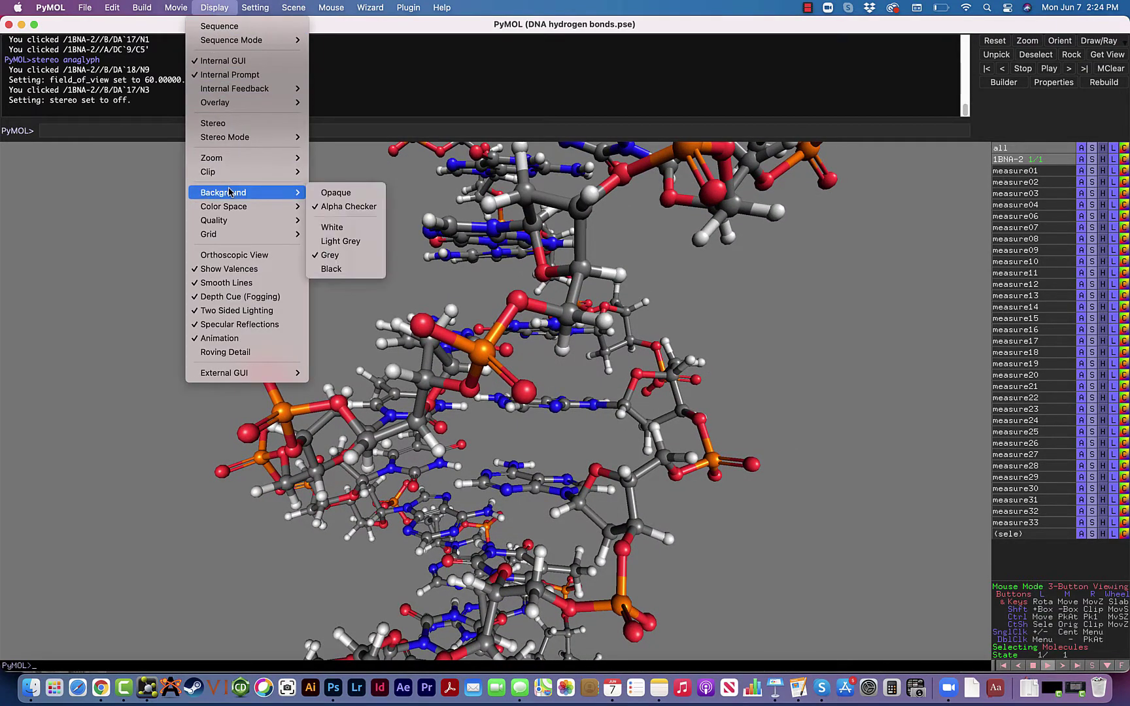
pyautogui.click(339, 241)
pyautogui.moveTo(341, 252); pyautogui.dragTo(239, 161)
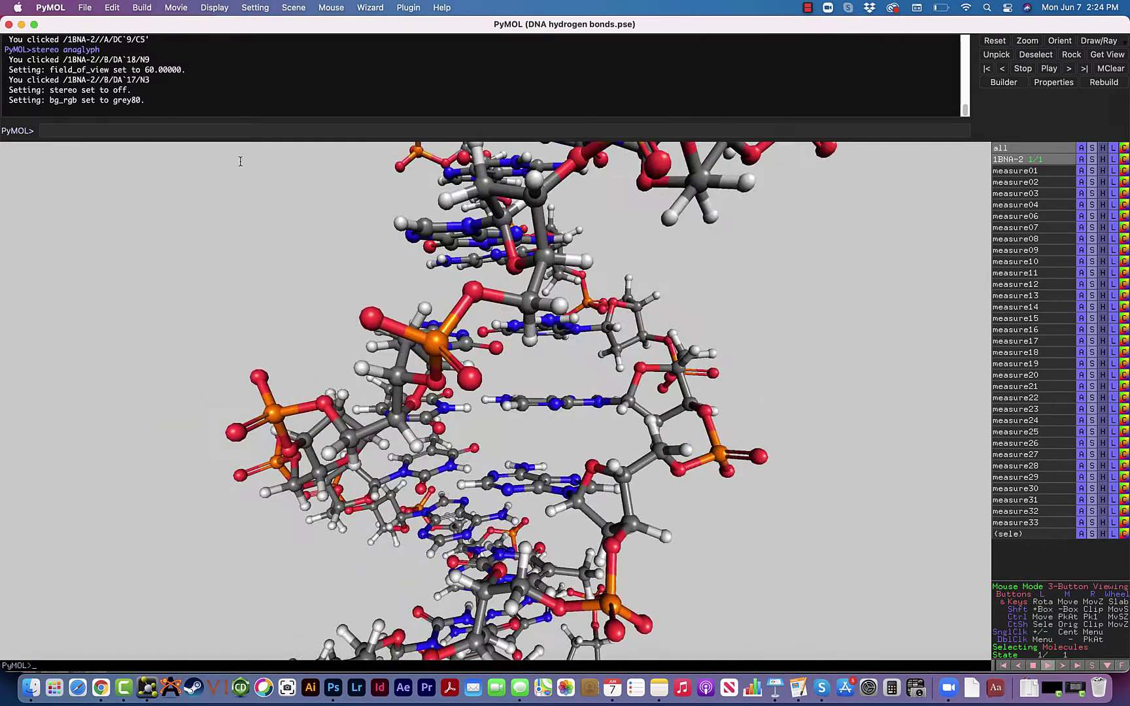
# - Turn anaglyph stereo on again for the DNA model on the light grey background
pyautogui.click(144, 7)
pyautogui.moveTo(196, 4)
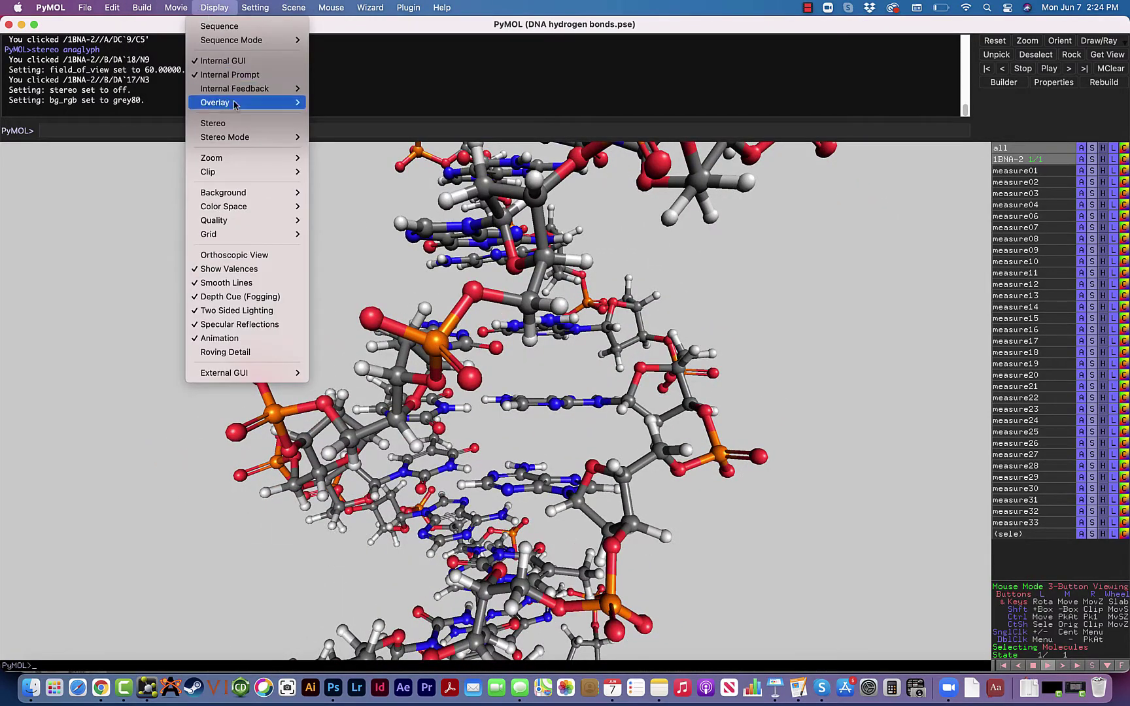
pyautogui.moveTo(262, 139)
pyautogui.click(333, 138)
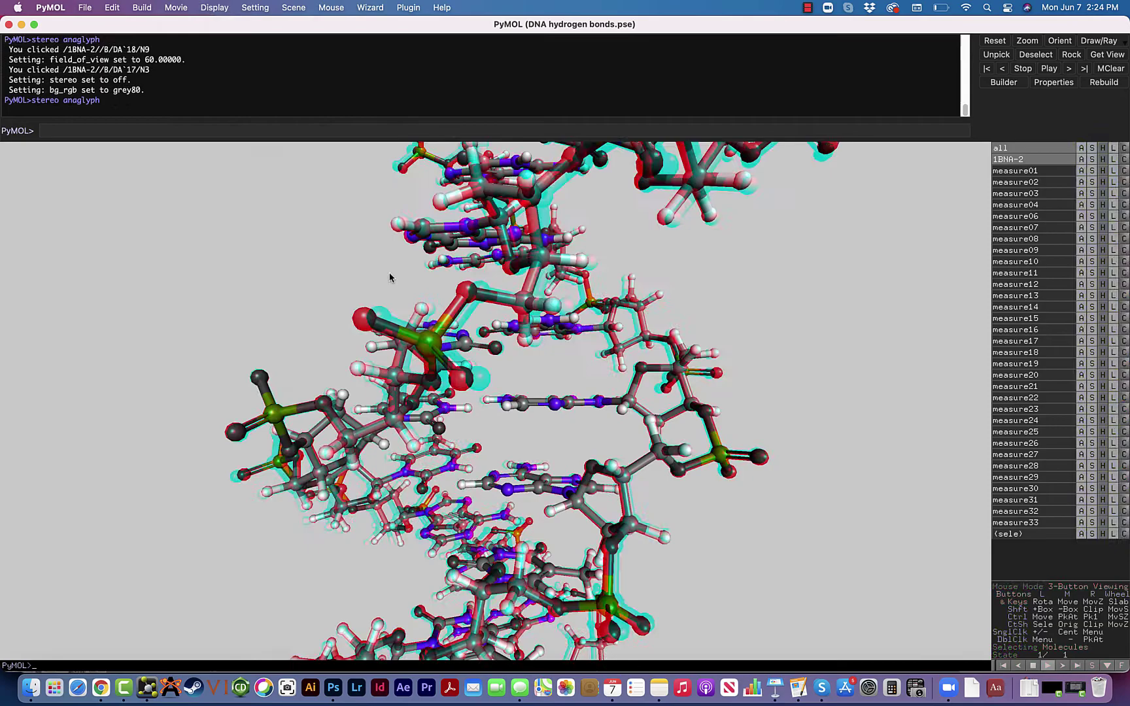
# - Examine the anaglyph DNA helix against the light background from different angles and distances
pyautogui.moveTo(389, 272); pyautogui.dragTo(393, 332)
pyautogui.moveTo(391, 332); pyautogui.dragTo(371, 213, button='right')
pyautogui.moveTo(412, 336); pyautogui.dragTo(344, 326)
pyautogui.moveTo(344, 326); pyautogui.dragTo(399, 396, button='right')
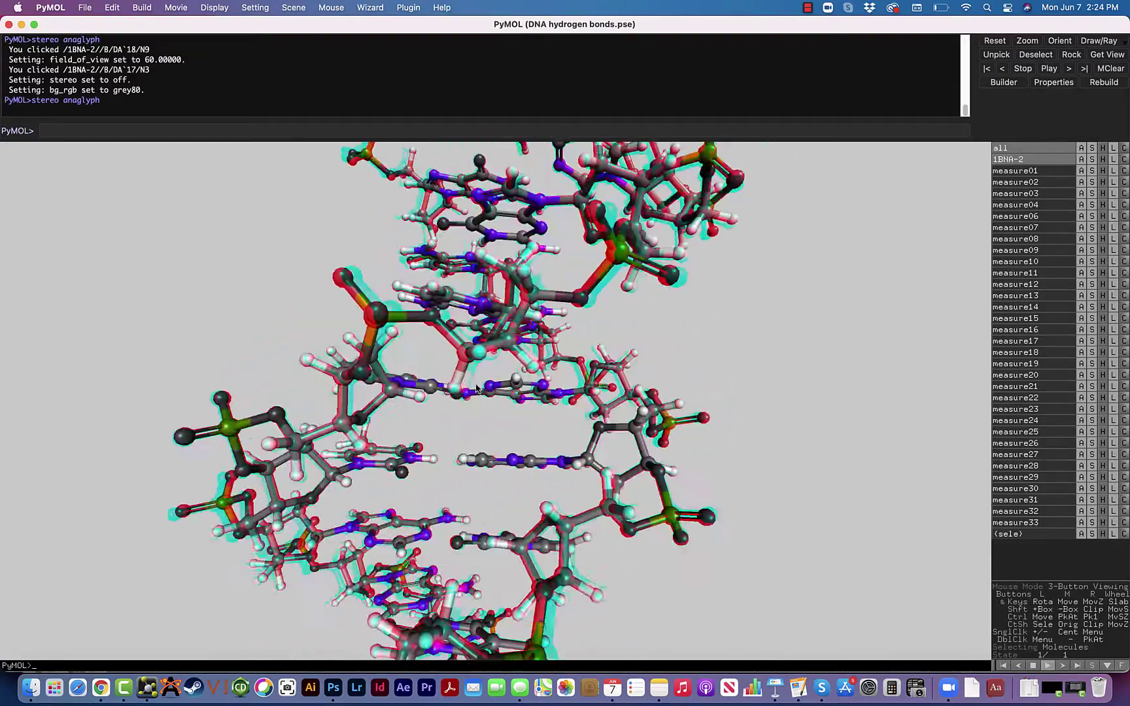
pyautogui.moveTo(476, 388); pyautogui.dragTo(441, 405)
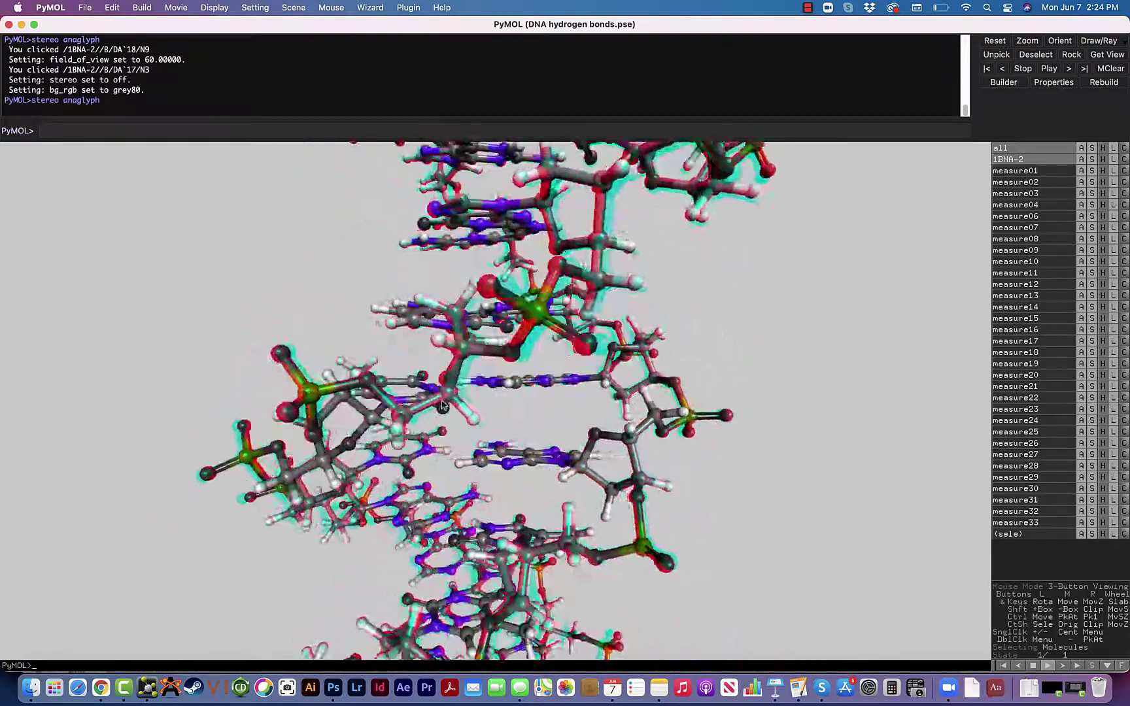
pyautogui.moveTo(360, 398); pyautogui.dragTo(458, 402)
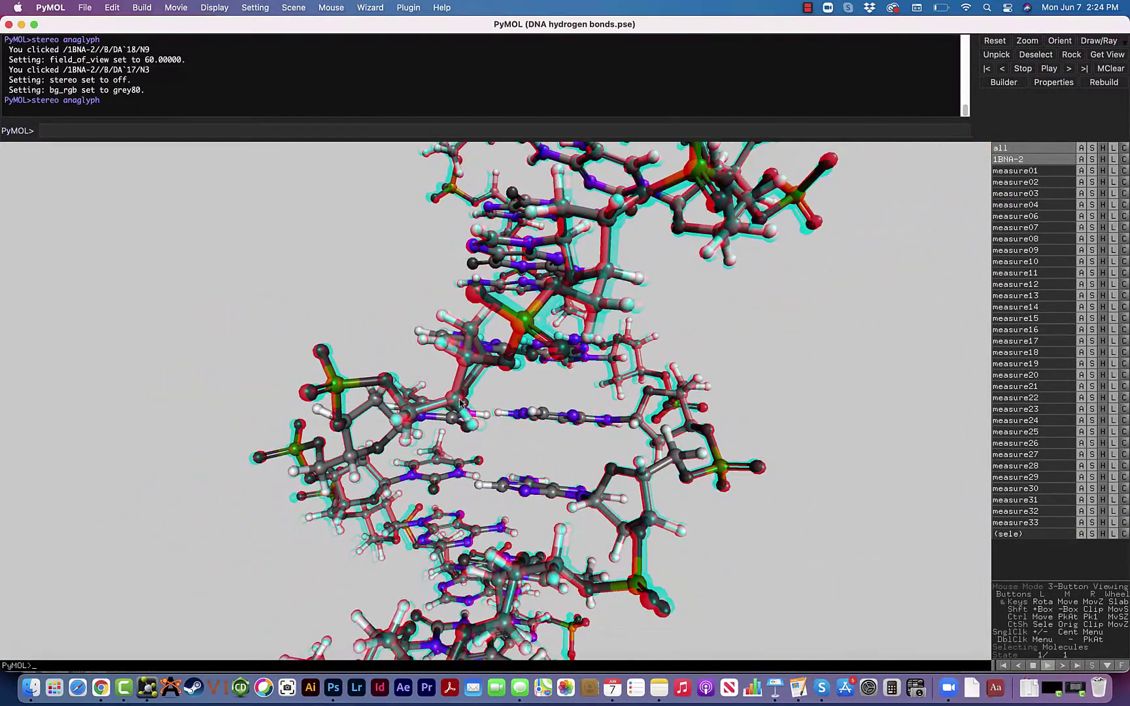